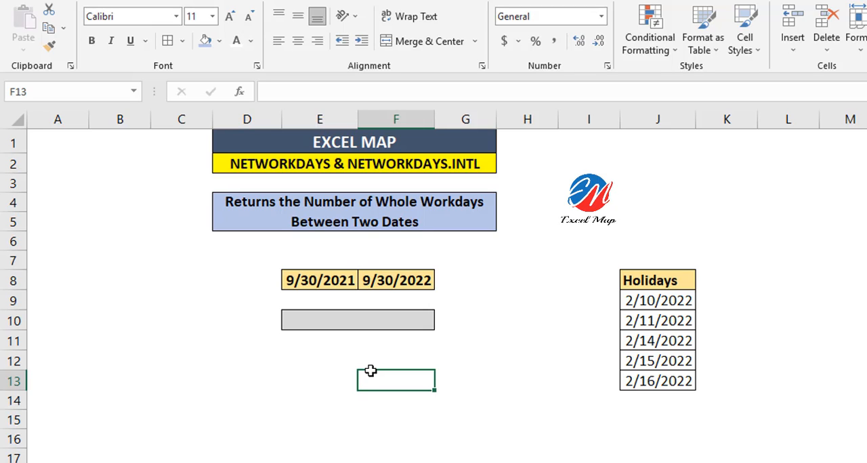
Enter =NETWORKDAYS(E8,F8) in merged cell E10 to count the workdays between the two dates
{"action": "left_click", "coordinate": [327, 278]}
{"action": "left_click", "coordinate": [367, 280]}
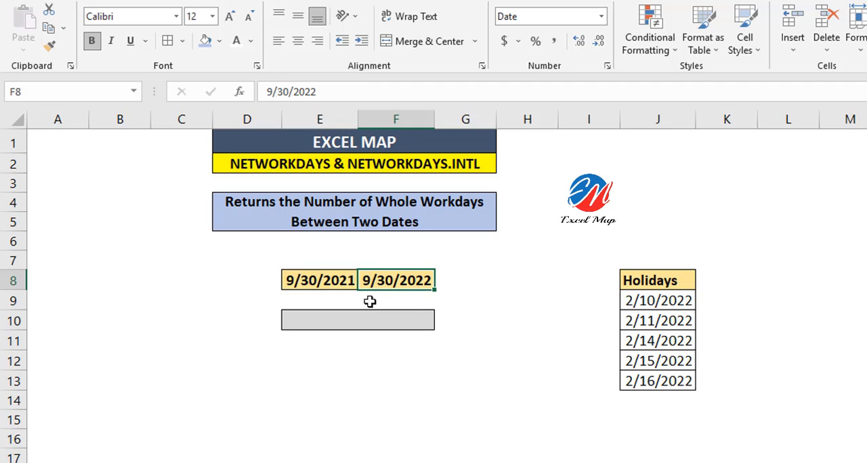
{"action": "left_click", "coordinate": [358, 318]}
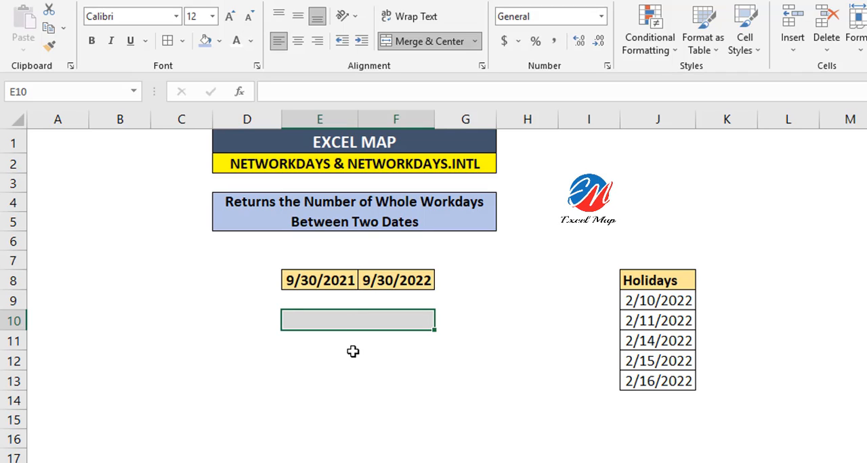
{"action": "type", "text": "=NETW"}
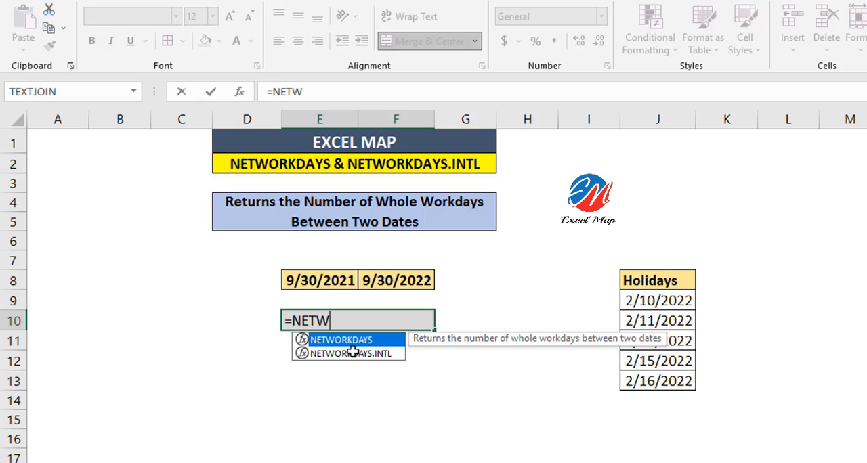
{"action": "key", "text": "Tab"}
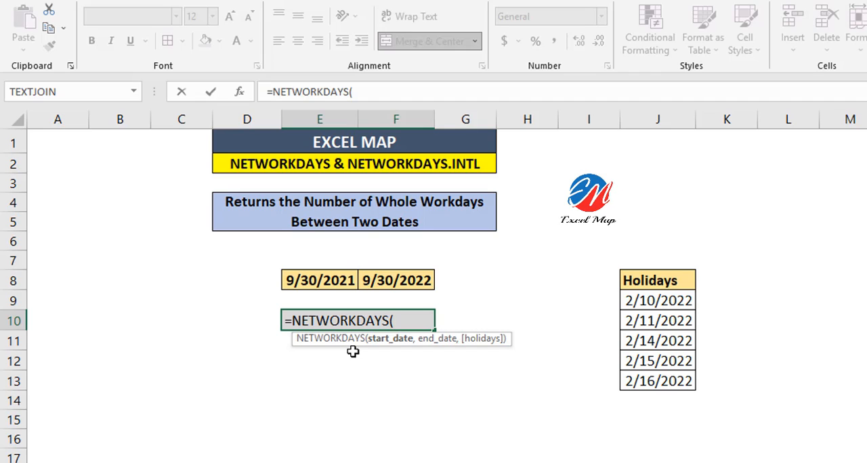
{"action": "left_click", "coordinate": [341, 274]}
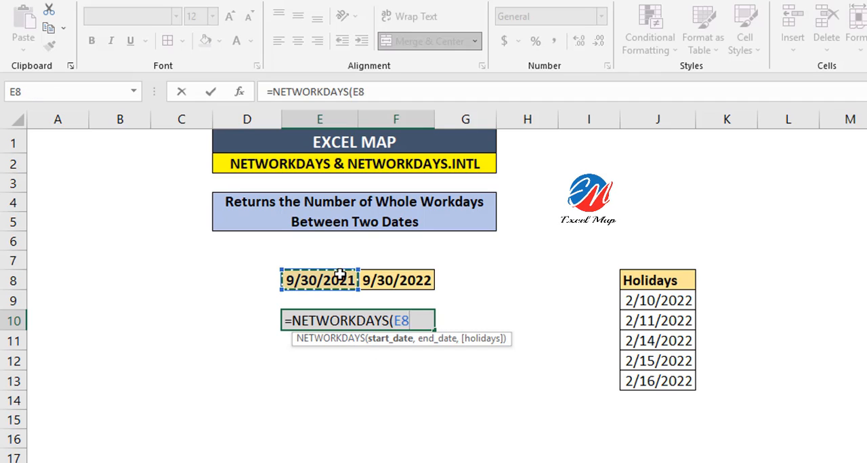
{"action": "type", "text": ","}
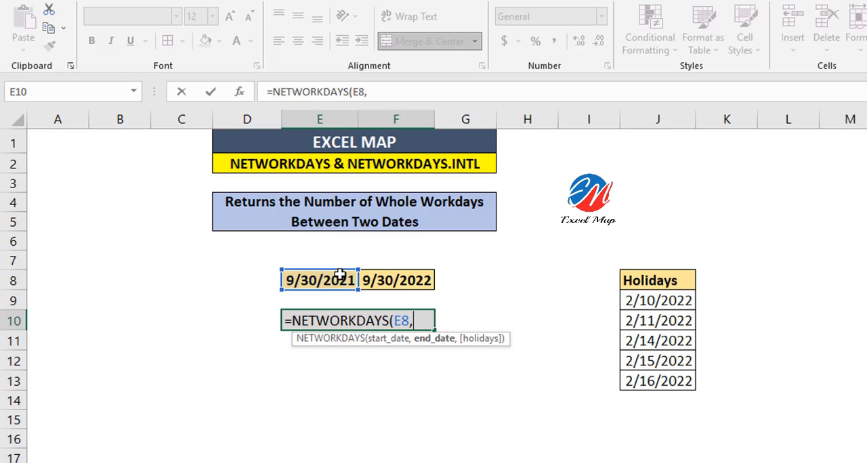
{"action": "left_click", "coordinate": [383, 286]}
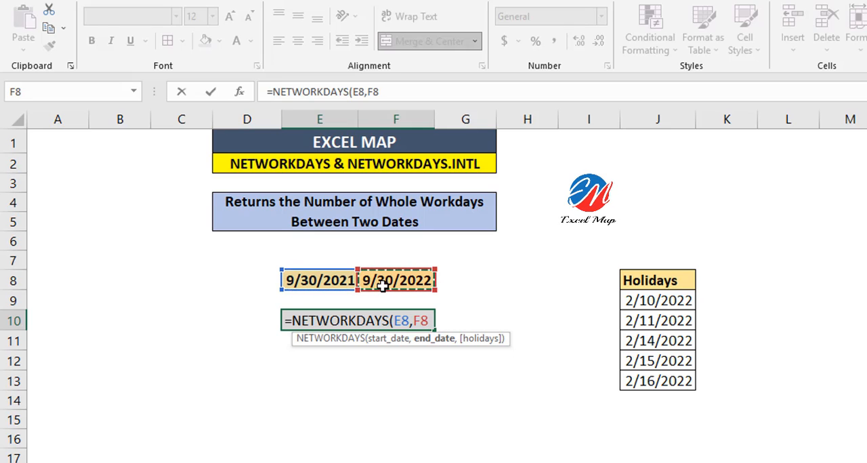
{"action": "type", "text": ")"}
{"action": "key", "text": "Return"}
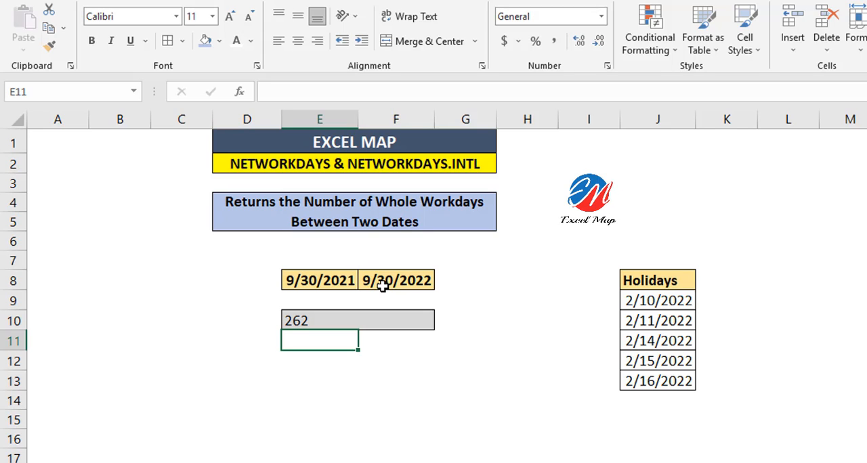
{"action": "left_click", "coordinate": [356, 320]}
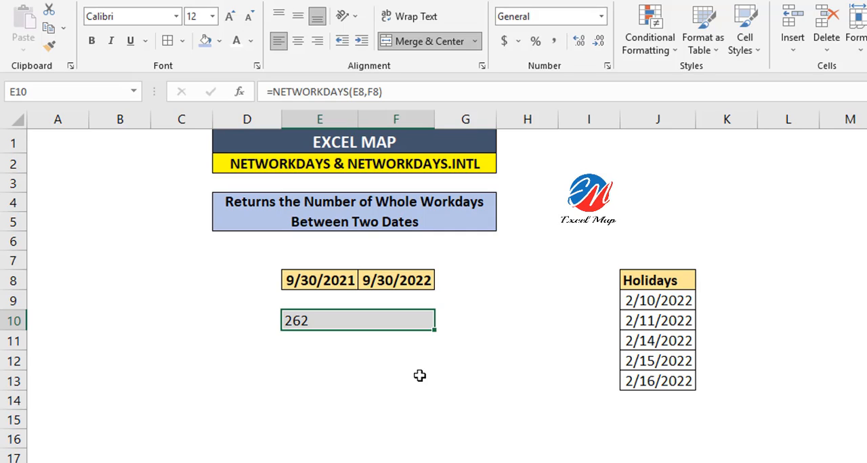
Enter =TEXT(J9,"DDD") in K9 to show the weekday of the first holiday
{"action": "left_click", "coordinate": [646, 307]}
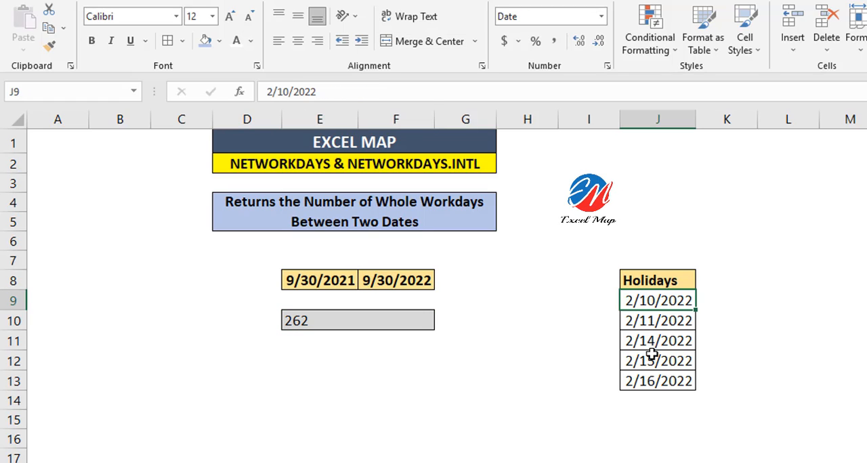
{"action": "left_click", "coordinate": [713, 304]}
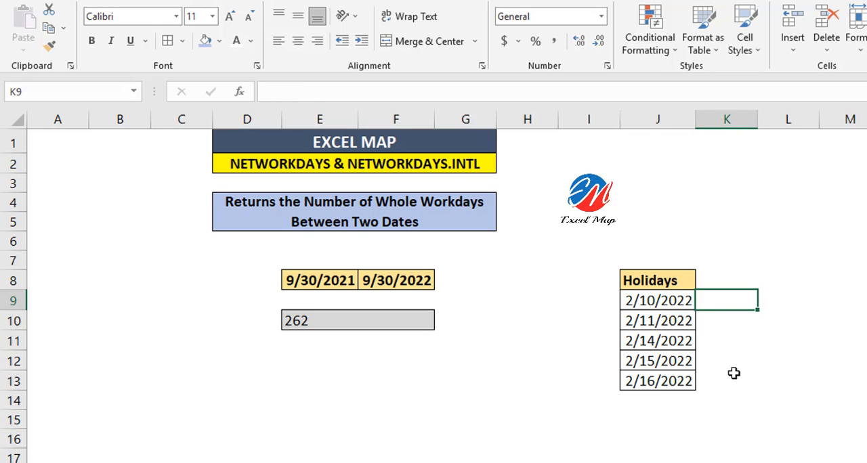
{"action": "type", "text": "=TEXT("}
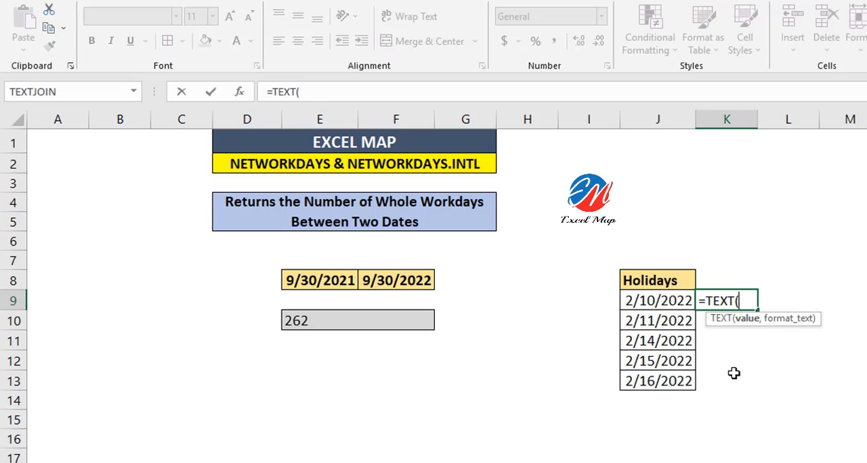
{"action": "key", "text": "Left"}
{"action": "type", "text": ",\"D"}
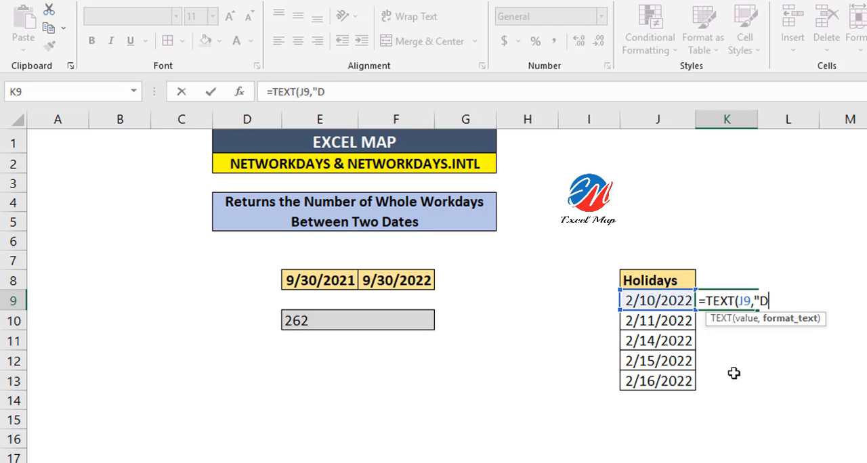
{"action": "type", "text": "DD\")"}
{"action": "key", "text": "Return"}
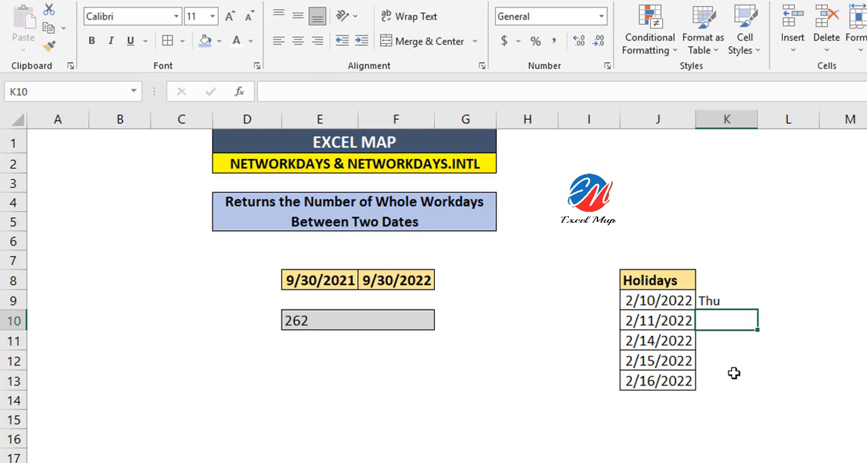
Fill the weekday formula from K9 down to K13, and clear K9:K13 after checking the holidays' weekdays
{"action": "left_click", "coordinate": [742, 292]}
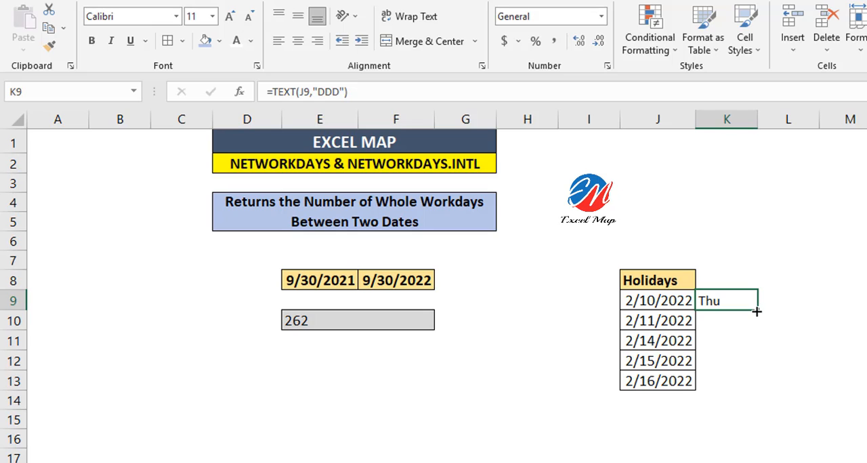
{"action": "double_click", "coordinate": [756, 311]}
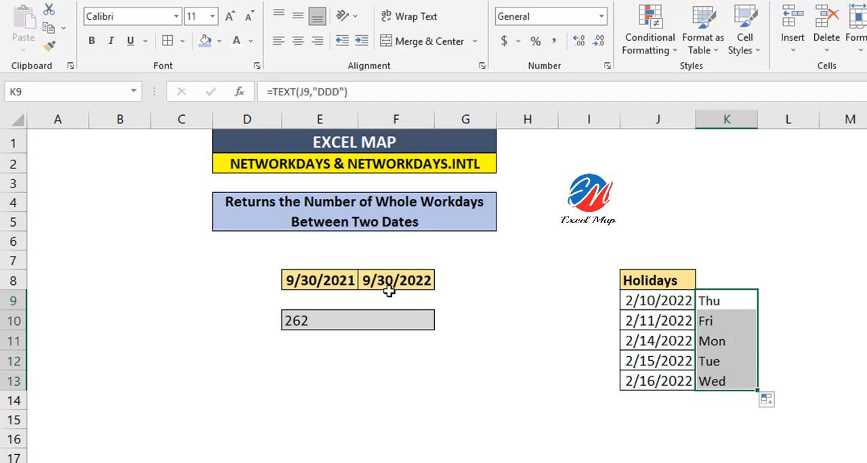
{"action": "key", "text": "Delete"}
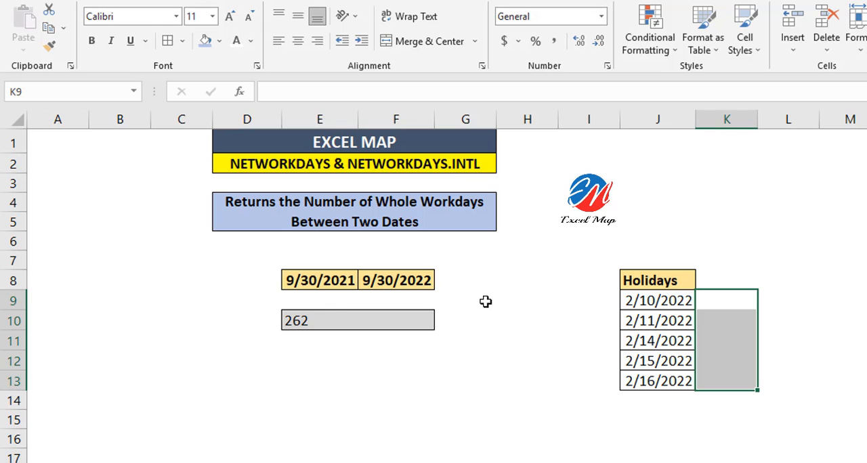
Add the holiday dates J9:J13 as the holidays argument of the NETWORKDAYS formula in E10
{"action": "double_click", "coordinate": [335, 316]}
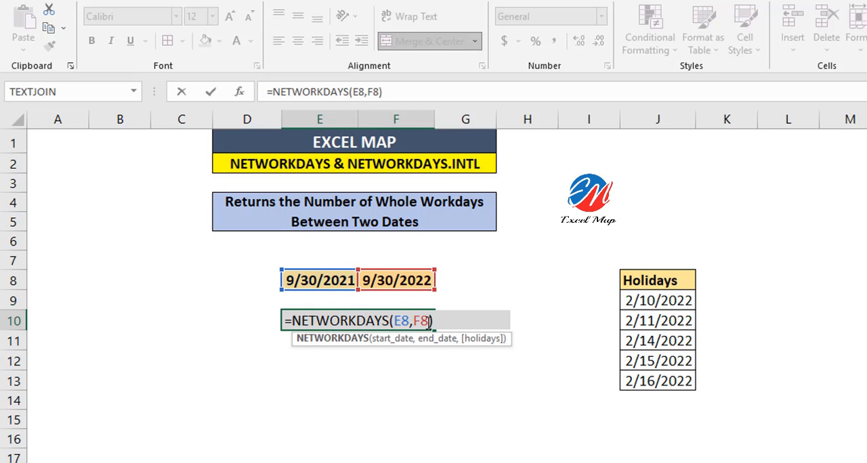
{"action": "key", "text": "Left"}
{"action": "type", "text": ","}
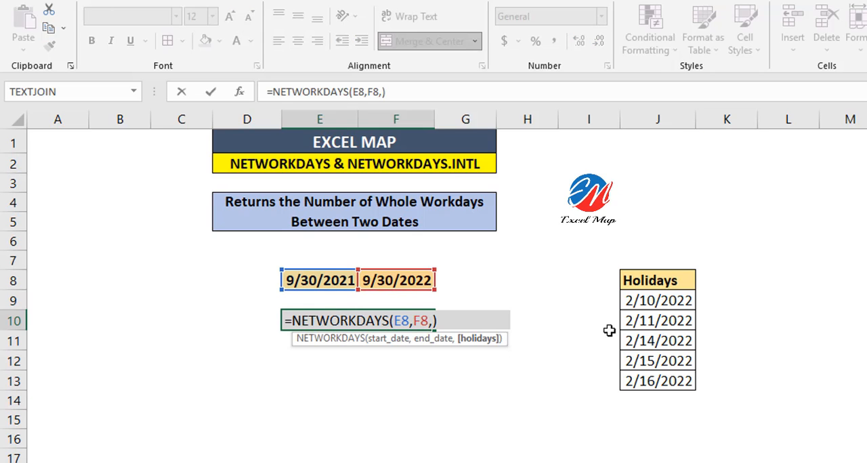
{"action": "left_click_drag", "start_coordinate": [650, 311], "coordinate": [640, 385]}
{"action": "key", "text": "Return"}
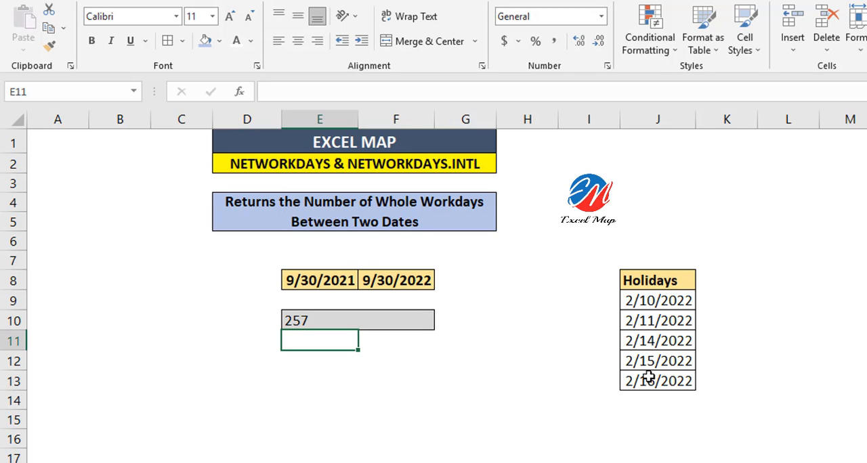
{"action": "key", "text": "Up"}
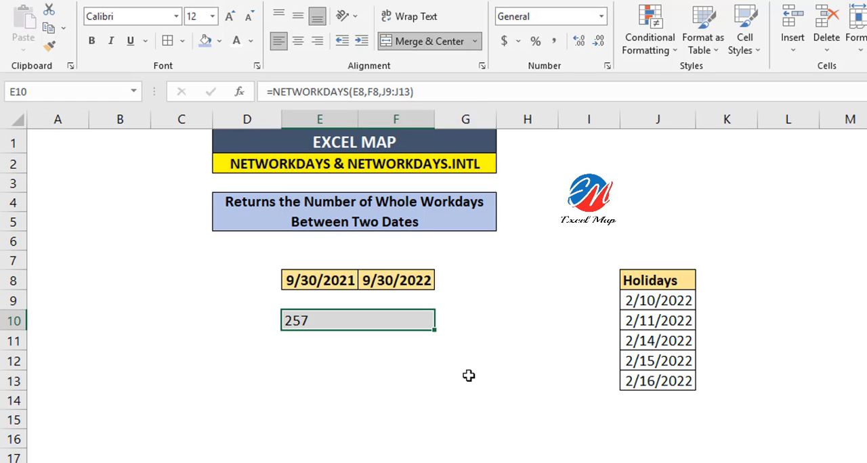
Create a named range from J8:J13, using the top row label Holidays as its name
{"action": "left_click_drag", "start_coordinate": [652, 283], "coordinate": [648, 382]}
{"action": "left_click", "coordinate": [257, 2]}
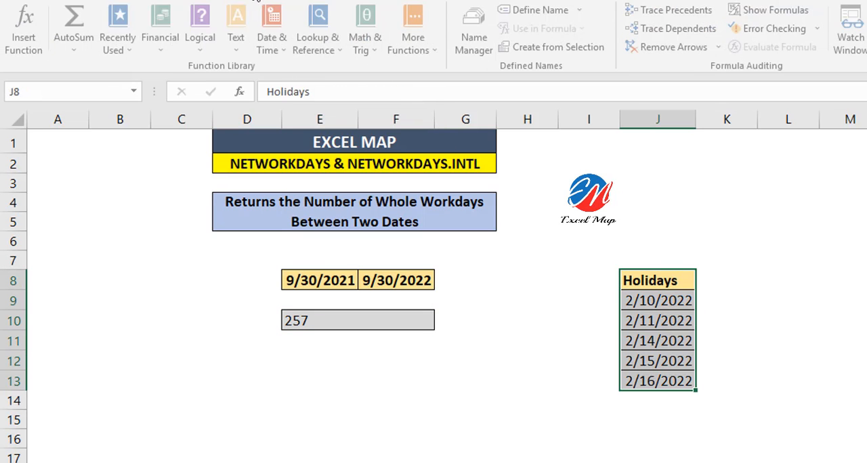
{"action": "left_click", "coordinate": [506, 46]}
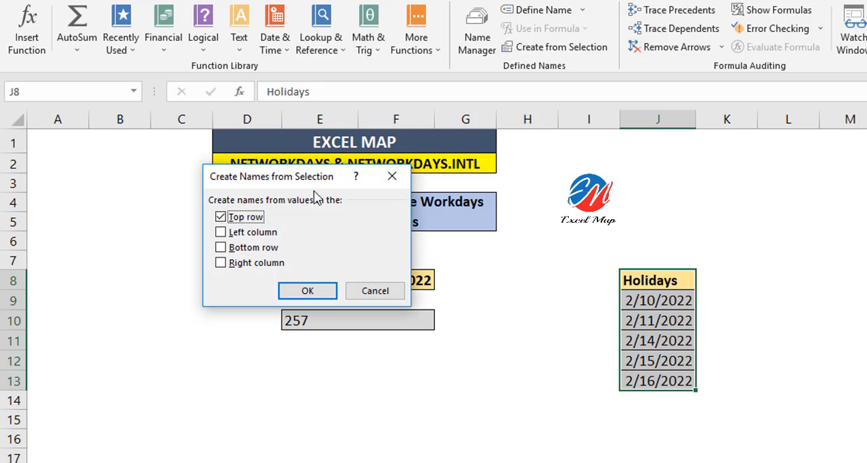
{"action": "left_click", "coordinate": [307, 291]}
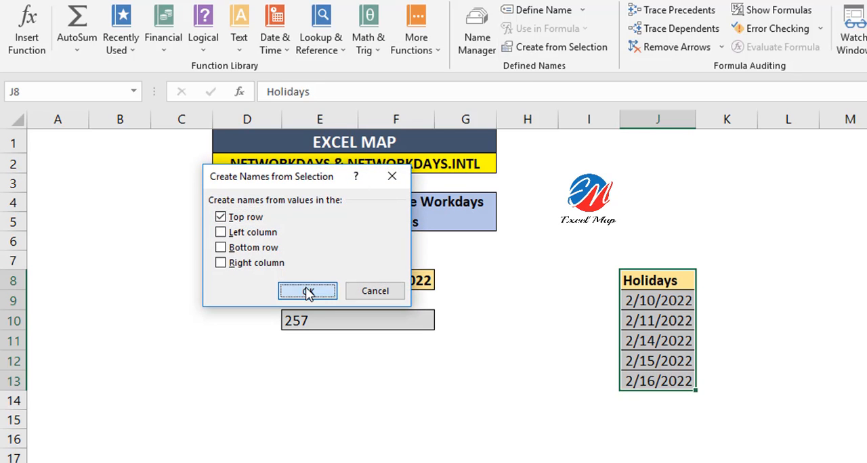
{"action": "left_click", "coordinate": [651, 280]}
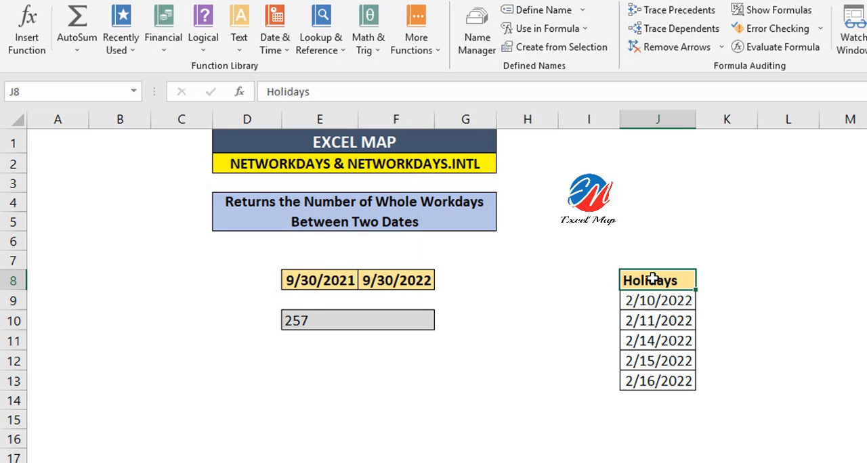
Replace J9:J13 in the E10 formula with the named range, giving =NETWORKDAYS(E8,F8,Holidays)
{"action": "left_click", "coordinate": [389, 324]}
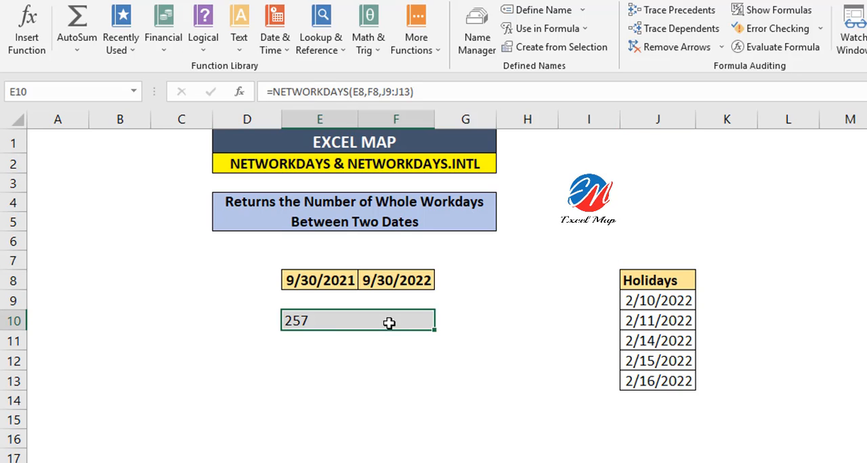
{"action": "double_click", "coordinate": [389, 324]}
{"action": "left_click", "coordinate": [470, 320]}
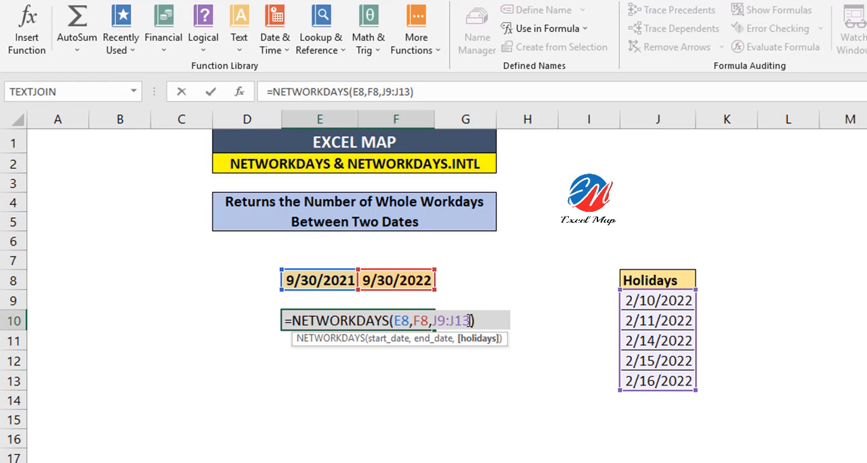
{"action": "key", "text": "BackSpace"}
{"action": "key", "text": "BackSpace"}
{"action": "key", "text": "BackSpace"}
{"action": "key", "text": "BackSpace"}
{"action": "key", "text": "BackSpace"}
{"action": "key", "text": "BackSpace"}
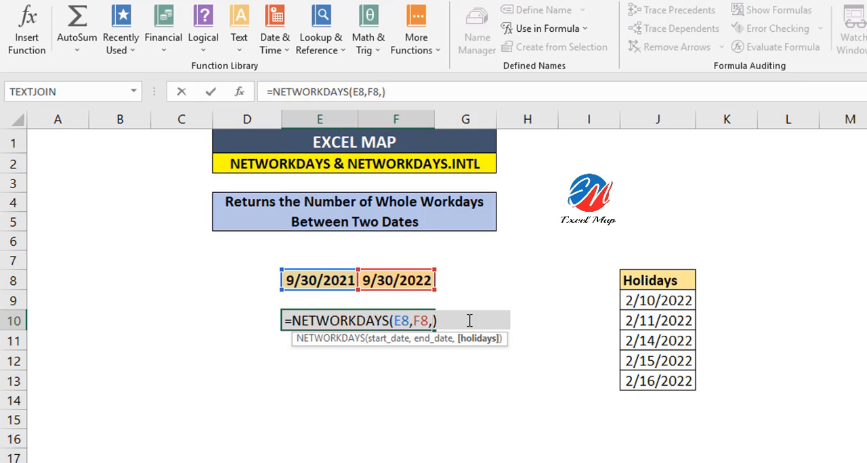
{"action": "type", "text": "Holi"}
{"action": "key", "text": "Tab"}
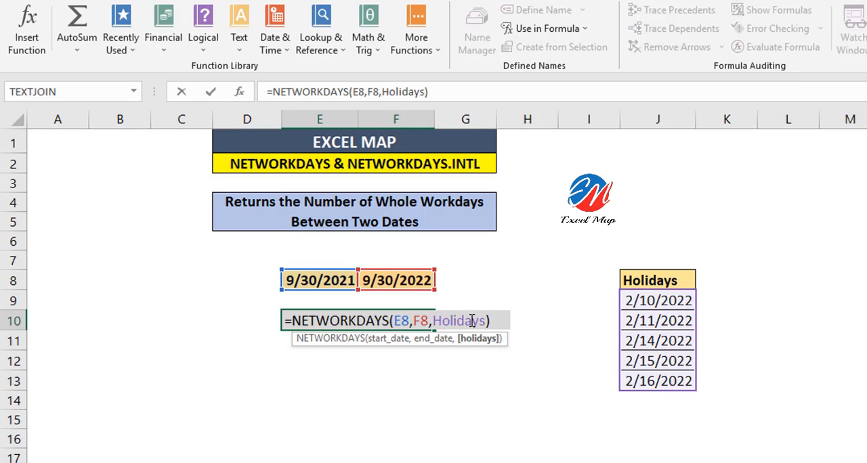
{"action": "left_click", "coordinate": [495, 321]}
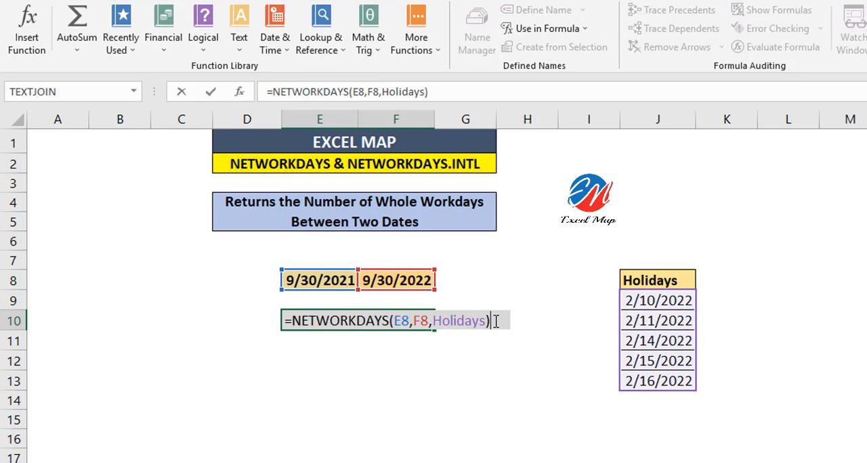
{"action": "key", "text": "Return"}
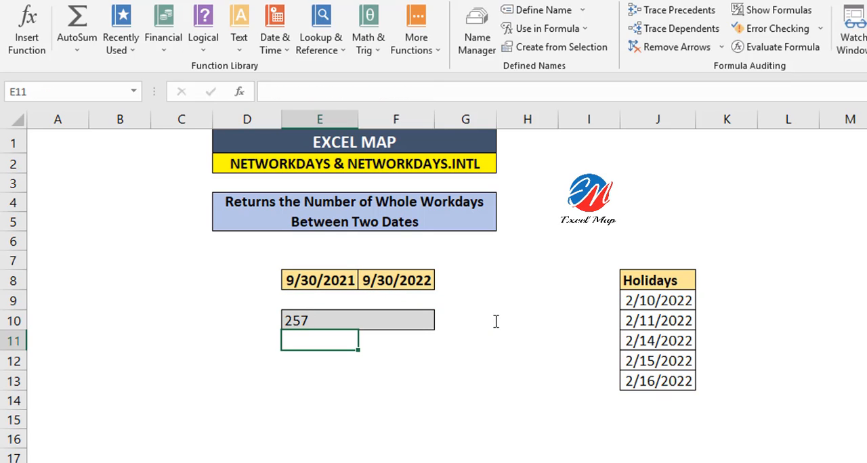
Replace the formula in E10 with a NETWORKDAYS.INTL formula that takes E8 as start date and F8 as end date
{"action": "left_click", "coordinate": [425, 324]}
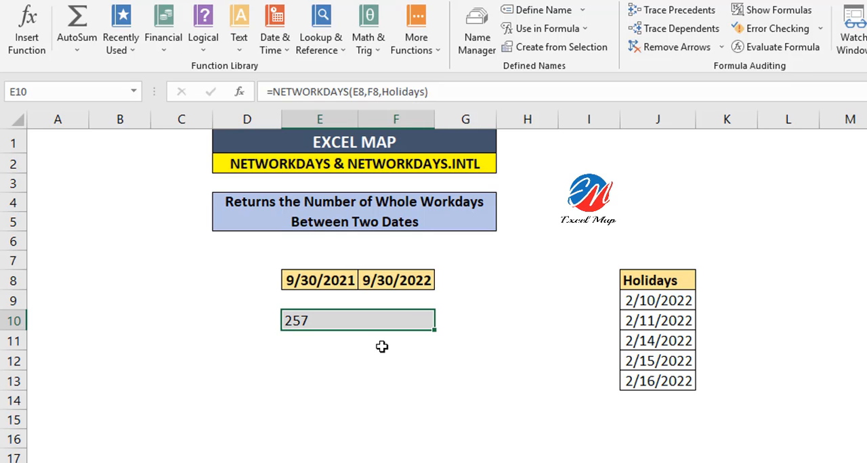
{"action": "type", "text": "=NET"}
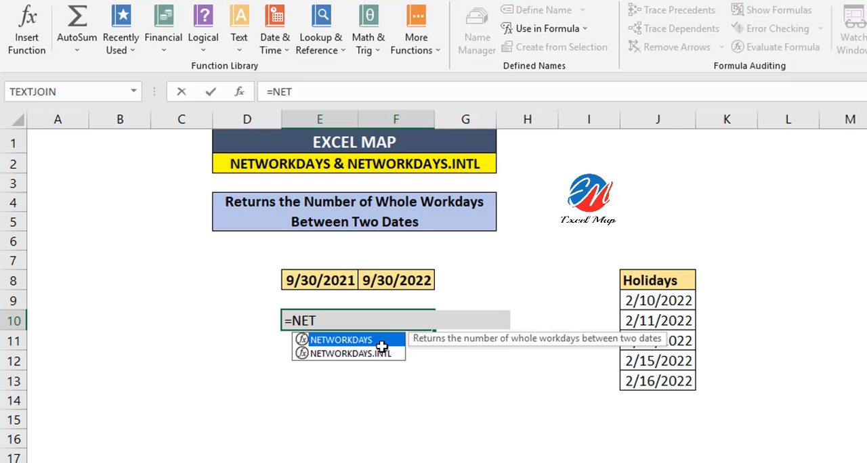
{"action": "key", "text": "Down"}
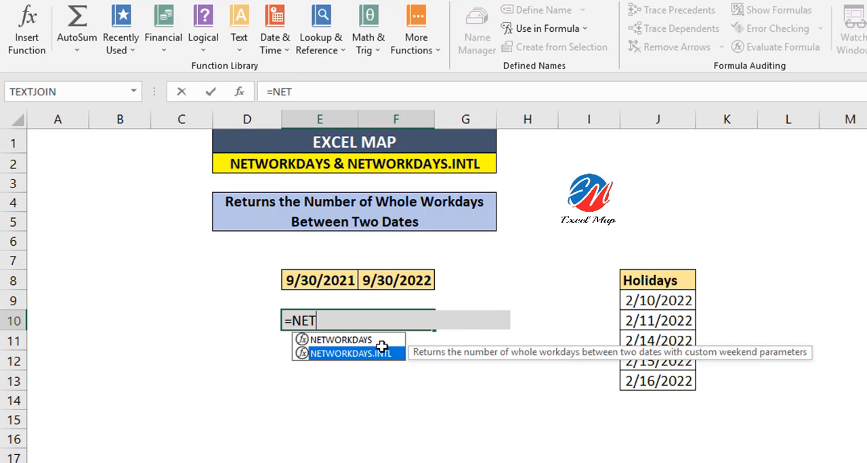
{"action": "key", "text": "Tab"}
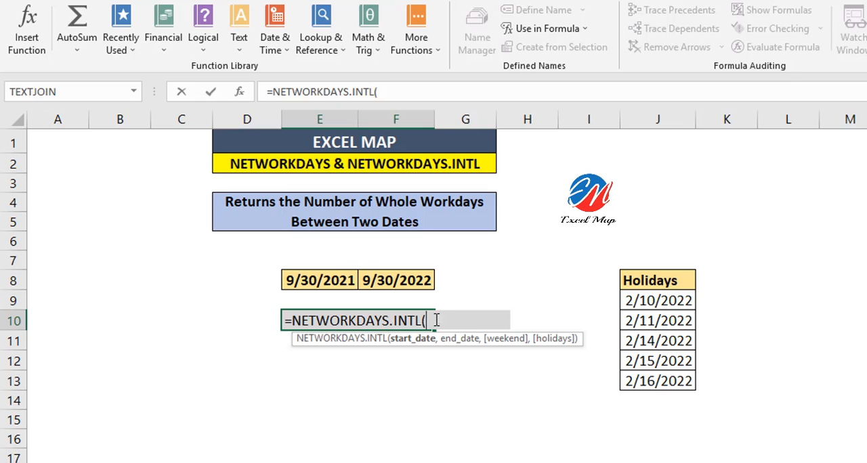
{"action": "left_click", "coordinate": [325, 279]}
{"action": "type", "text": ","}
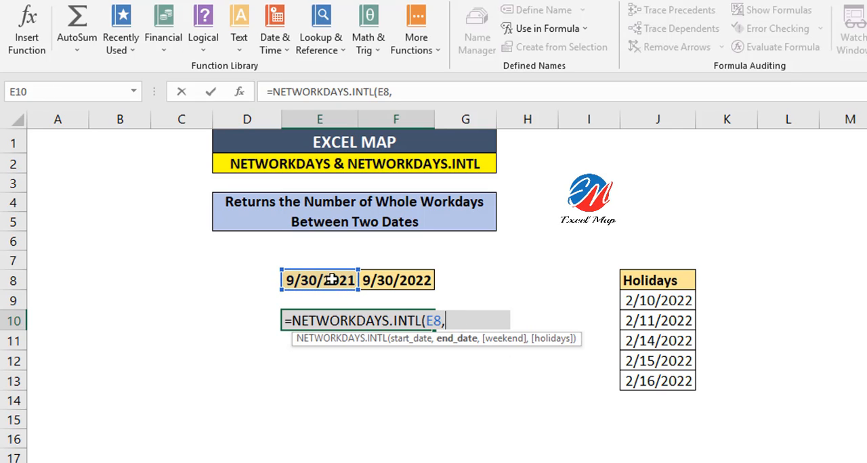
{"action": "left_click", "coordinate": [396, 280]}
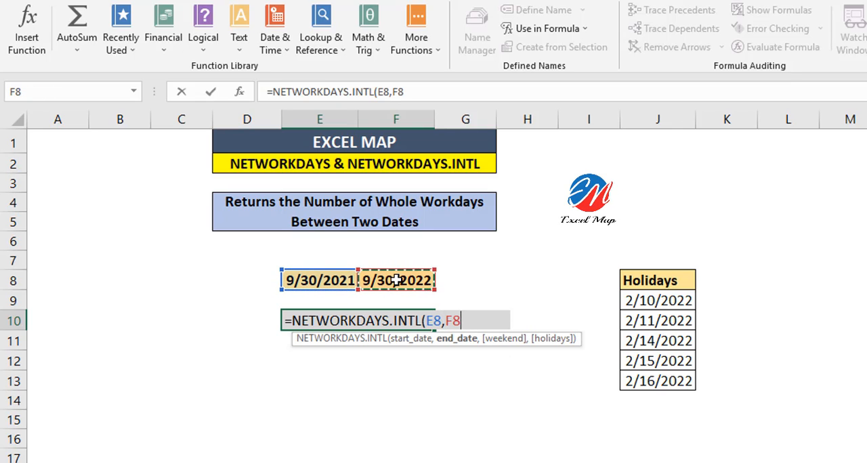
{"action": "type", "text": ","}
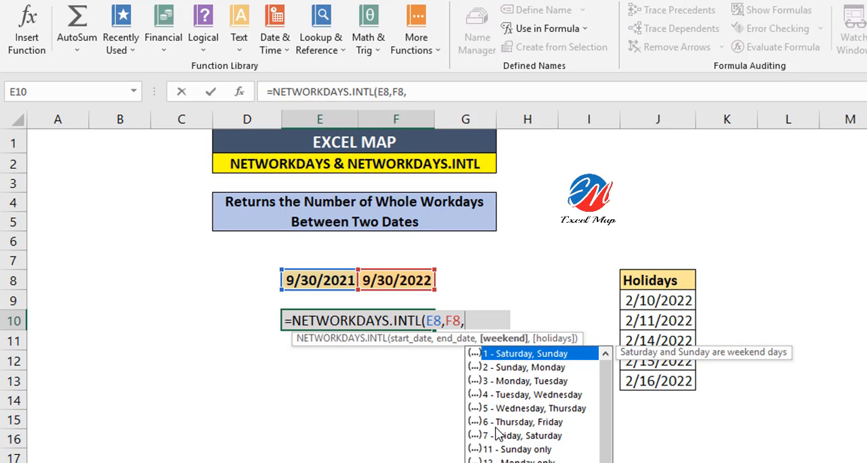
Complete the E10 formula with weekend option 11 (Sunday only) and the named range Holidays, giving =NETWORKDAYS.INTL(E8,F8,11,Holidays)
{"action": "key", "text": "XF86AudioMute"}
{"action": "type", "text": "11,"}
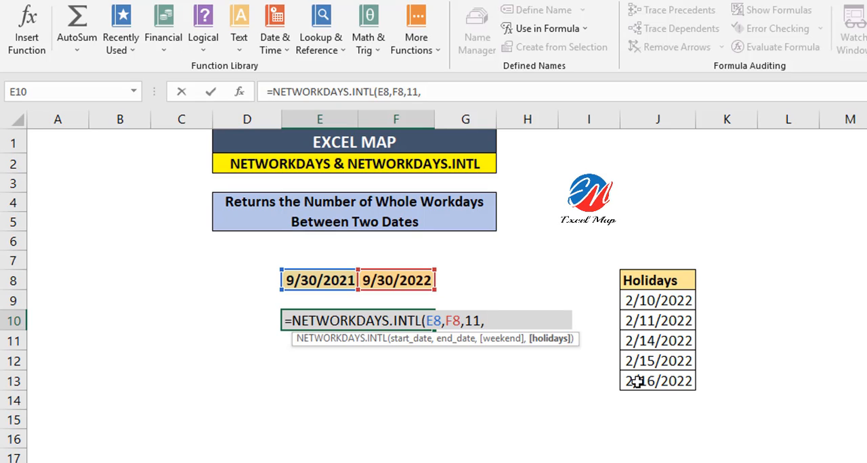
{"action": "type", "text": "hol"}
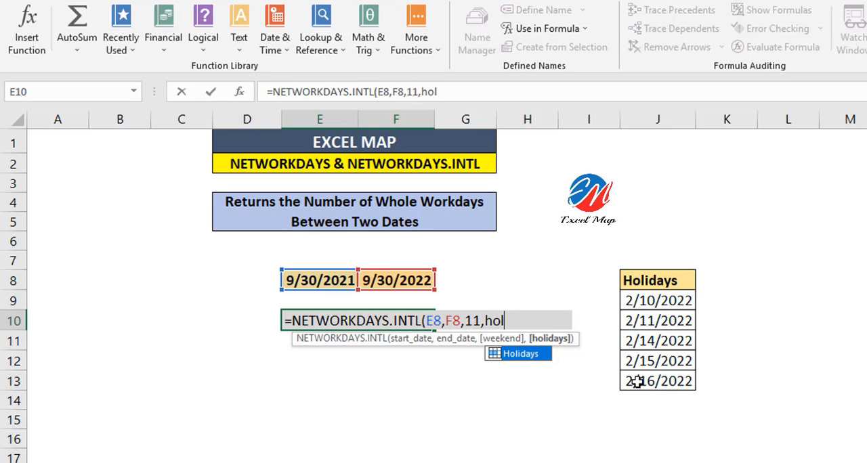
{"action": "key", "text": "Tab"}
{"action": "type", "text": ")"}
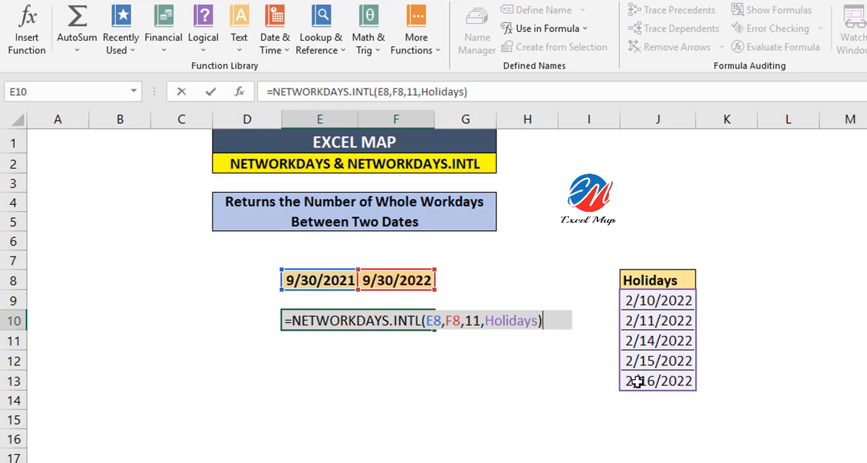
{"action": "key", "text": "Return"}
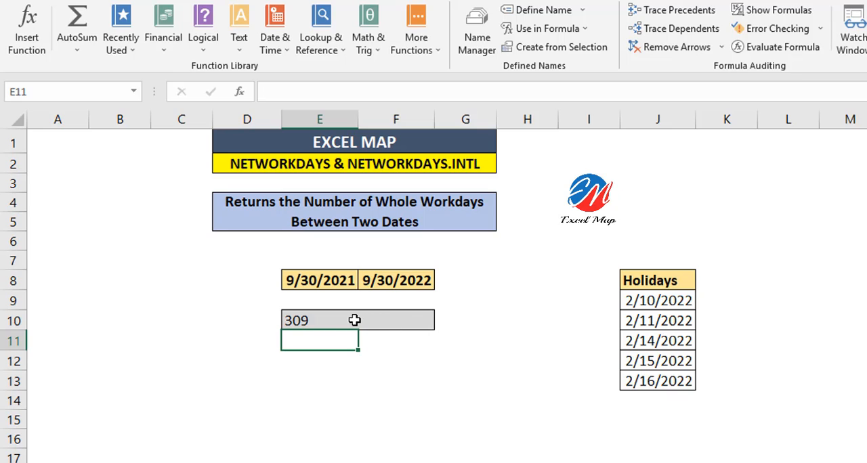
Review the arguments and referenced cells of the NETWORKDAYS.INTL formula in E10
{"action": "left_click", "coordinate": [353, 321]}
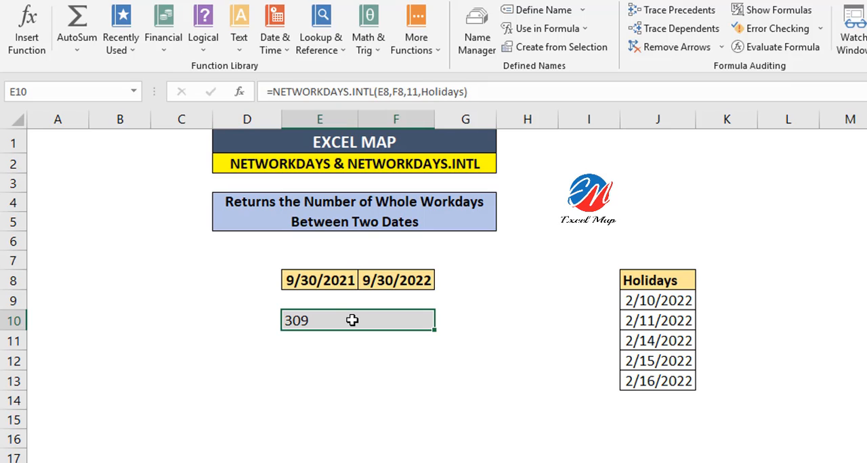
{"action": "double_click", "coordinate": [352, 321]}
{"action": "left_click", "coordinate": [556, 321]}
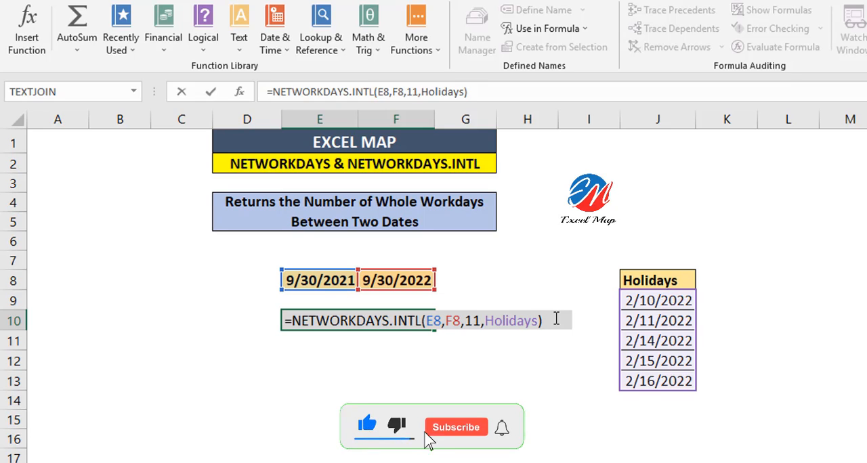
{"action": "key", "text": "Return"}
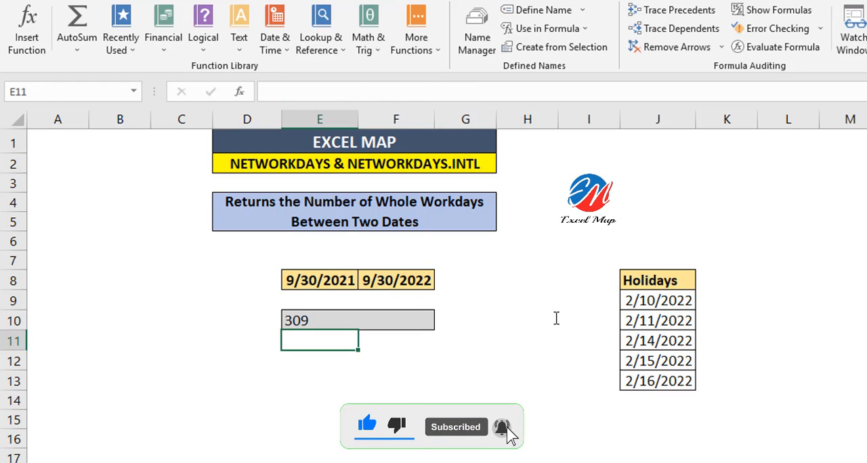